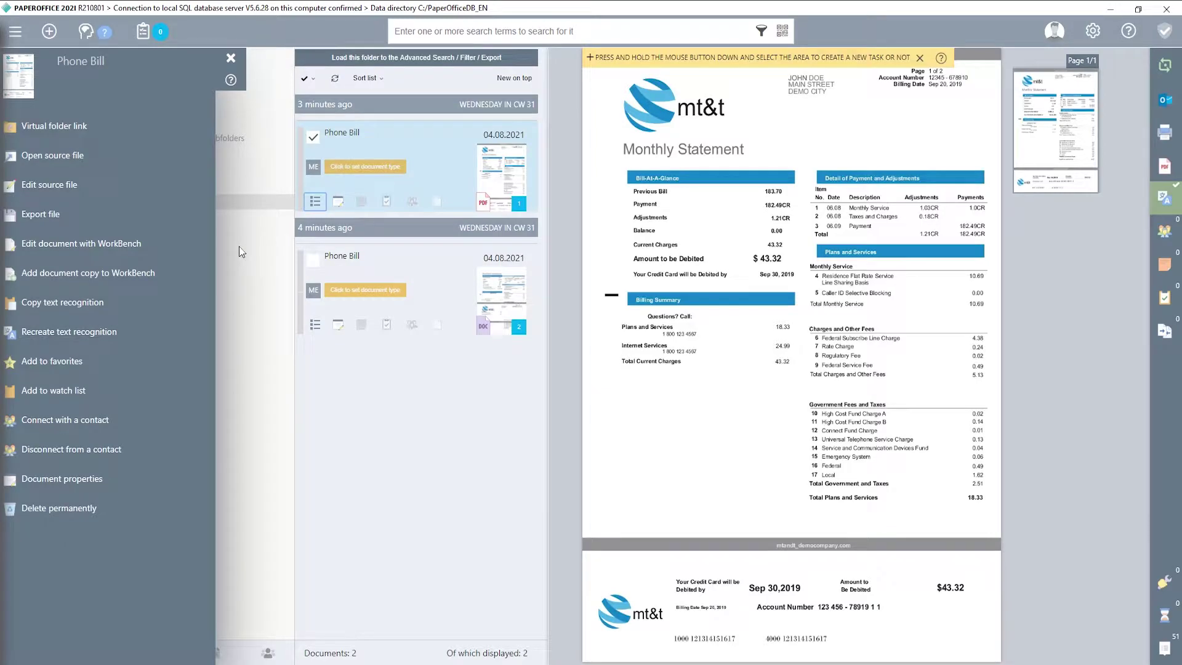
Export the selected Phone Bill document as Phone Bill.pdf to the Export folder on the Desktop.
{"action": "left_click", "coordinate": [56, 217]}
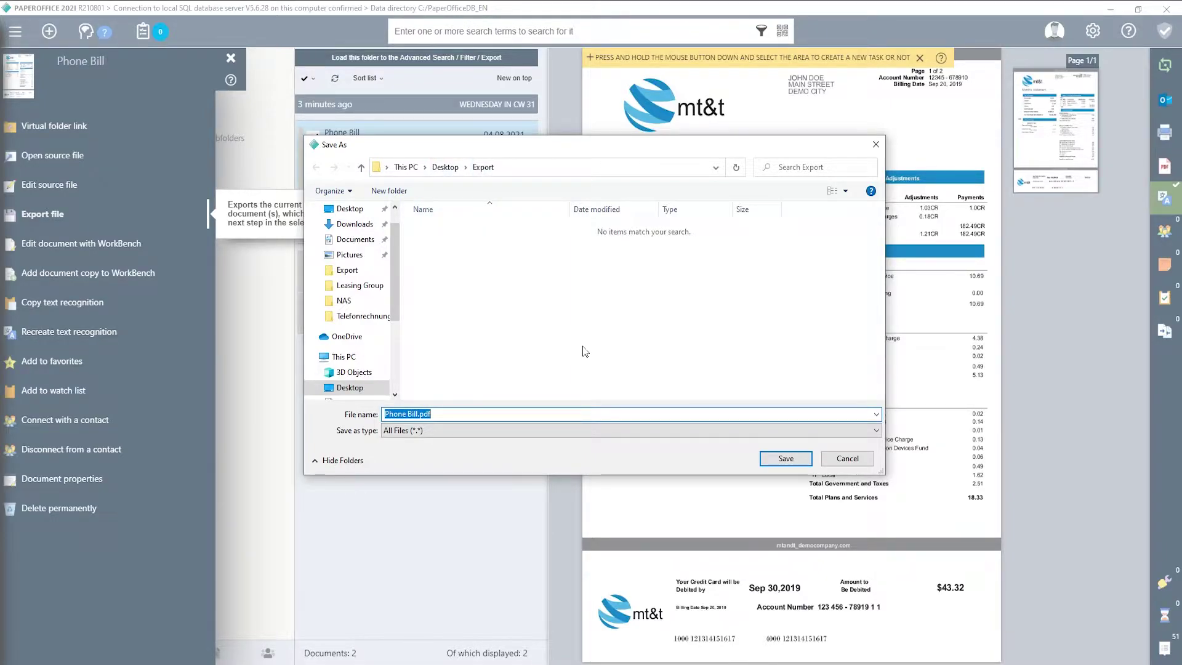
{"action": "left_click", "coordinate": [784, 458]}
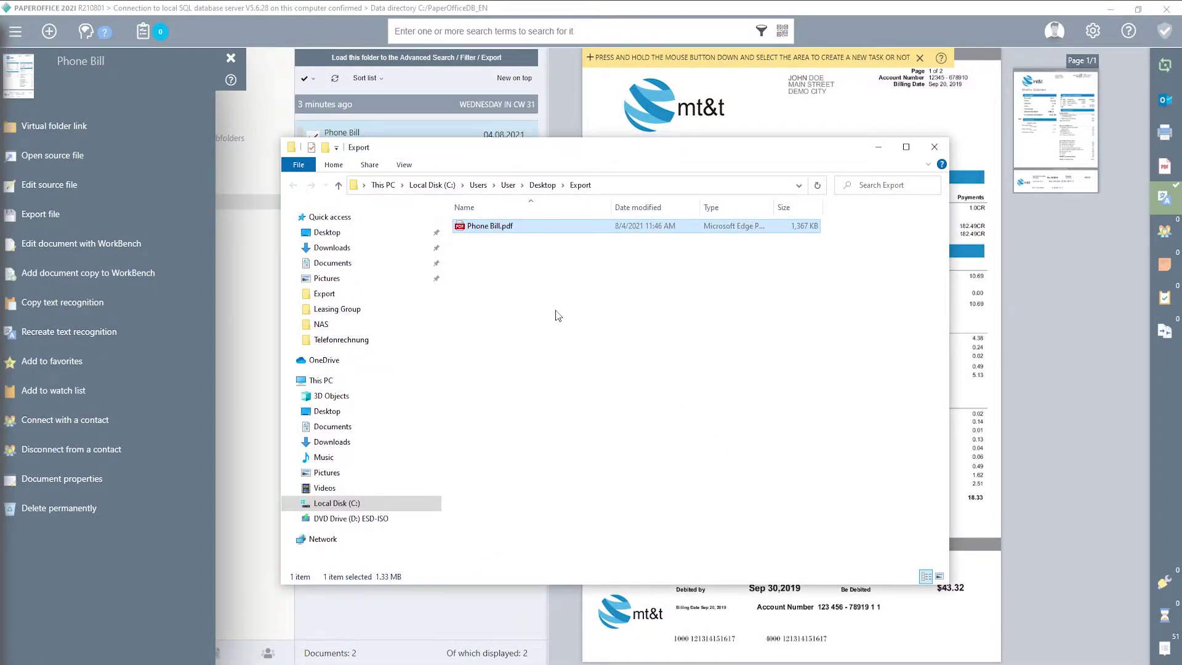
Delete the exported Phone Bill.pdf from the Export folder, then close the folder window and the document's options.
{"action": "left_click", "coordinate": [491, 226]}
{"action": "left_click", "coordinate": [499, 261]}
{"action": "left_click", "coordinate": [487, 228]}
{"action": "key", "text": "Delete"}
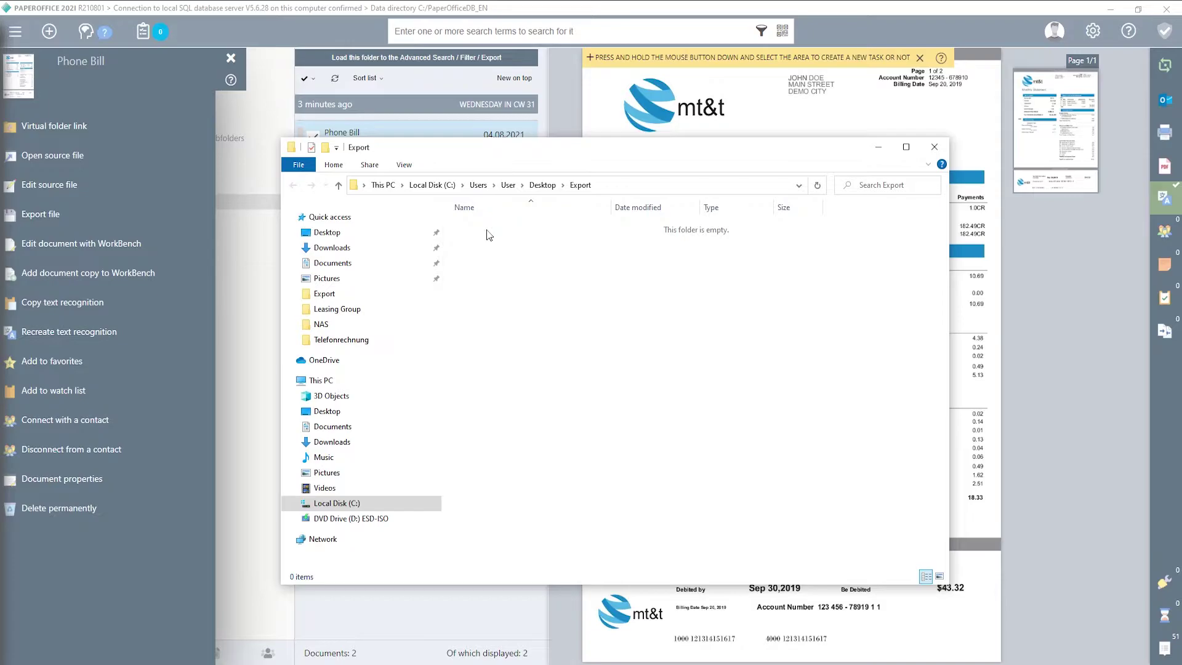
{"action": "left_click", "coordinate": [934, 146]}
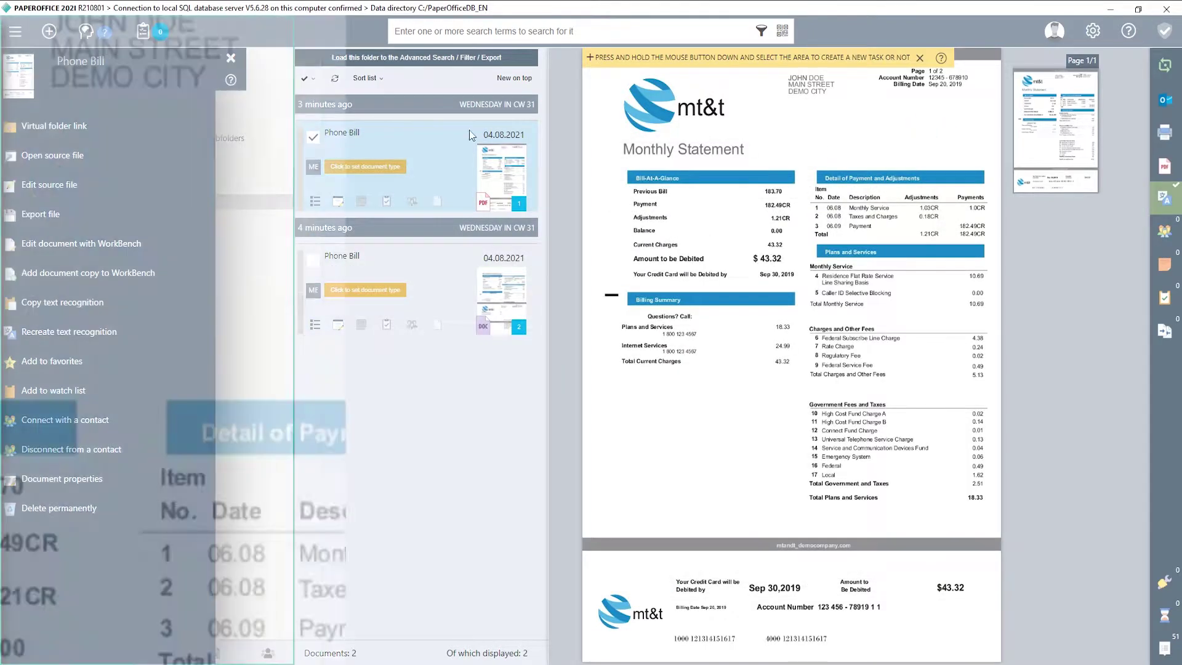
{"action": "left_click", "coordinate": [230, 57]}
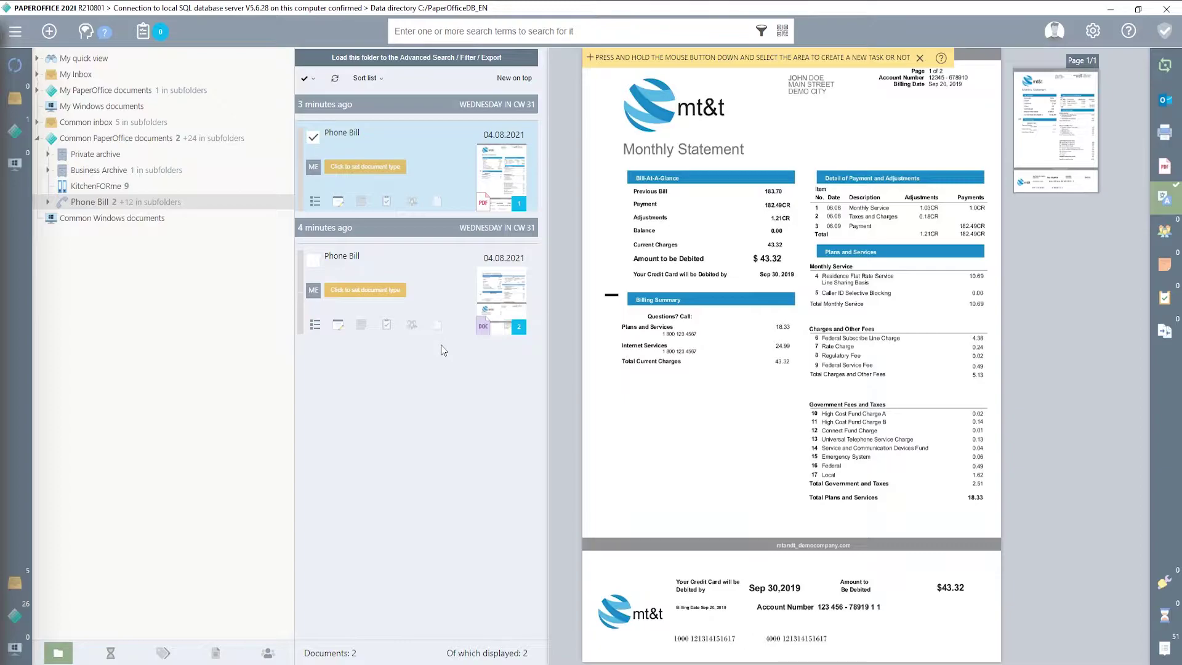
Export all documents of the Phone Bill folder, without subfolders, in PDF format to Desktop > Export.
{"action": "left_click", "coordinate": [107, 203]}
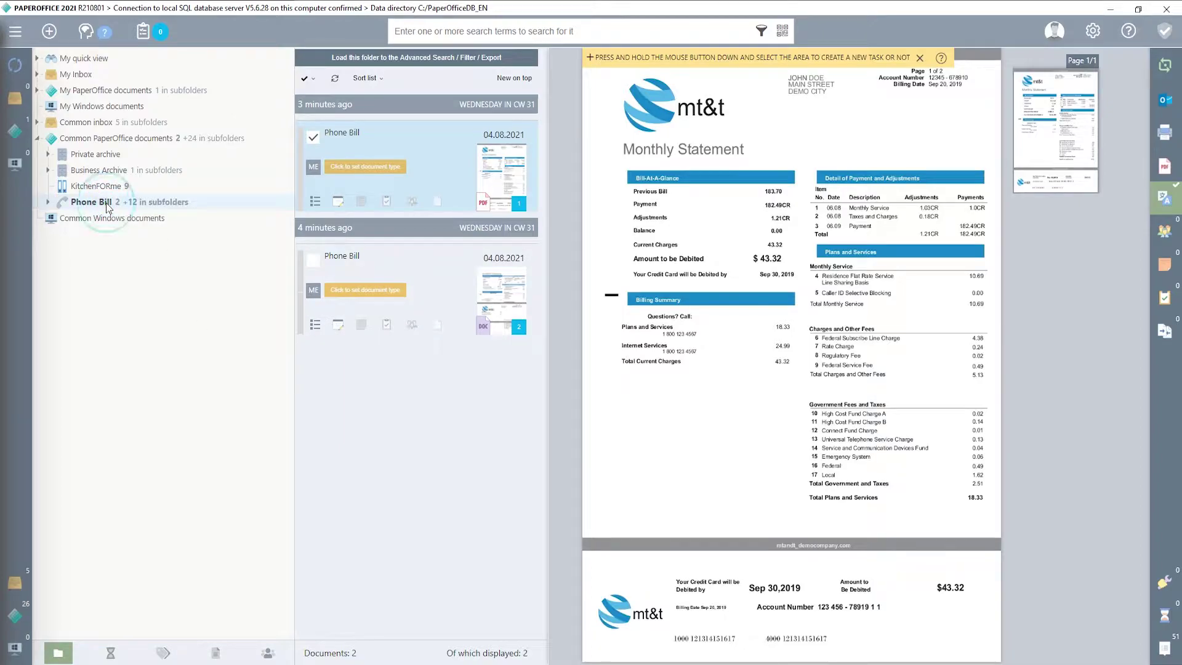
{"action": "right_click", "coordinate": [94, 202]}
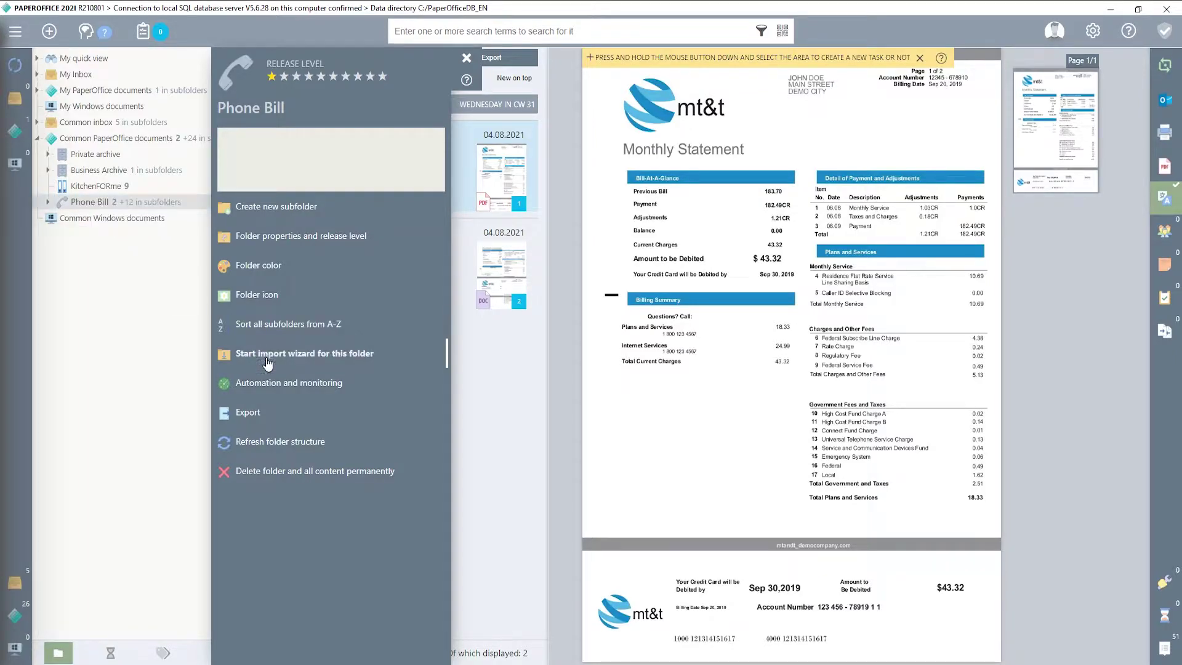
{"action": "left_click", "coordinate": [257, 413]}
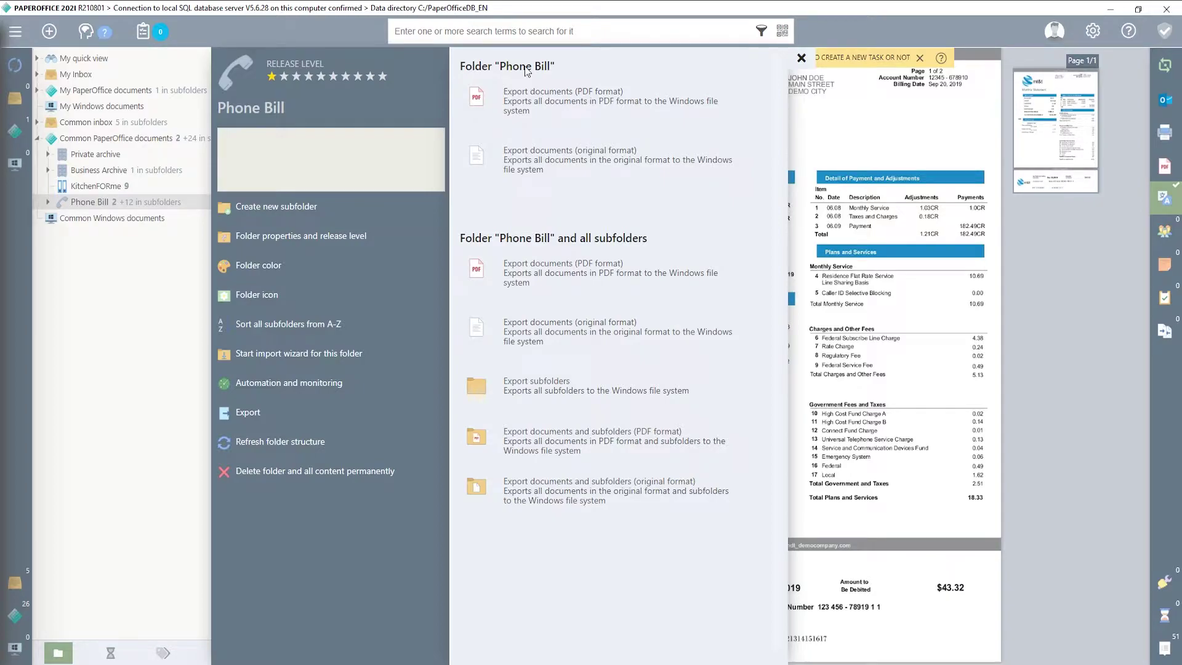
{"action": "left_click", "coordinate": [559, 111]}
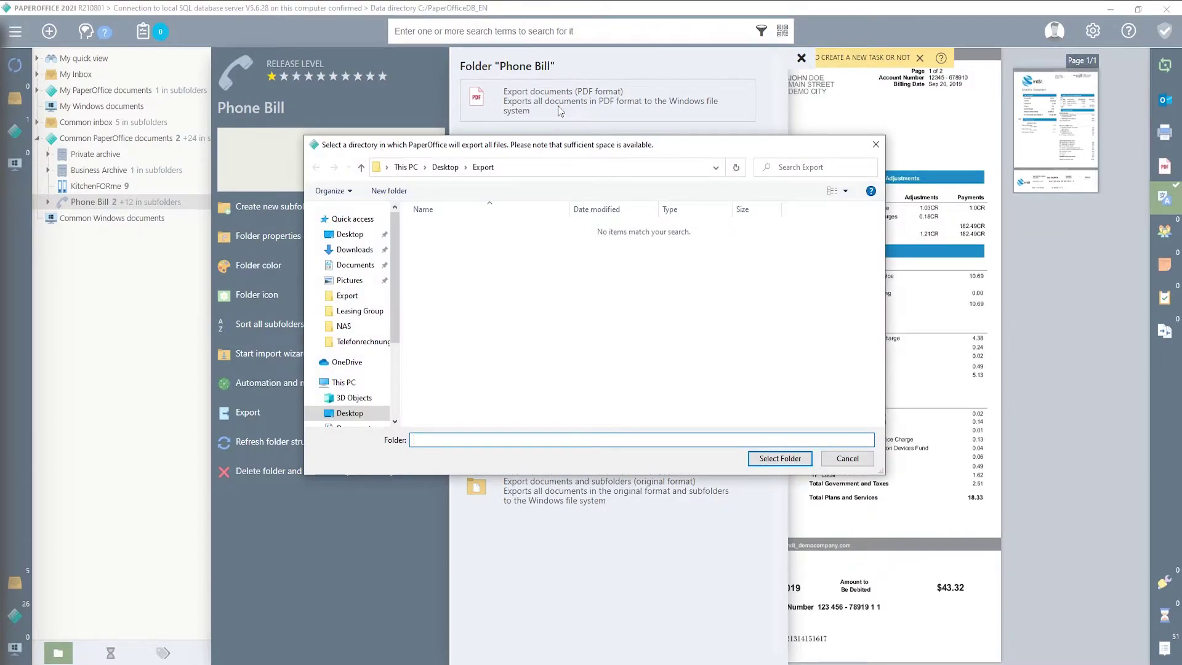
{"action": "left_click", "coordinate": [777, 458]}
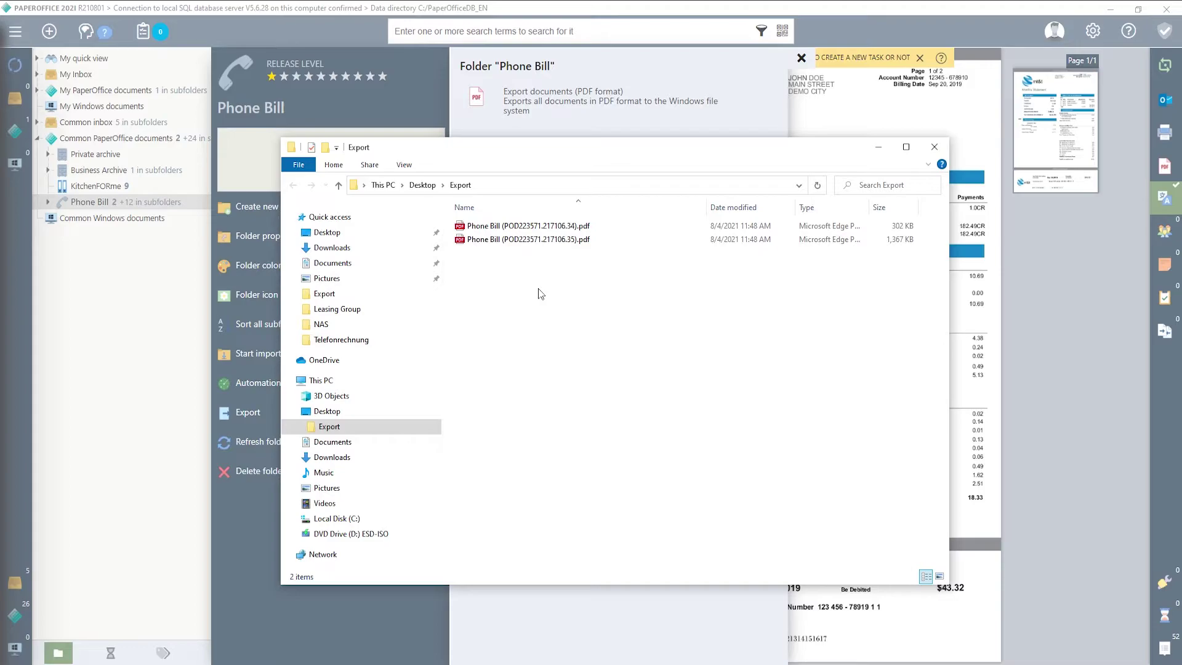
Delete both exported Phone Bill PDF files and close the Export folder window.
{"action": "left_click_drag", "start_coordinate": [545, 289], "coordinate": [492, 231]}
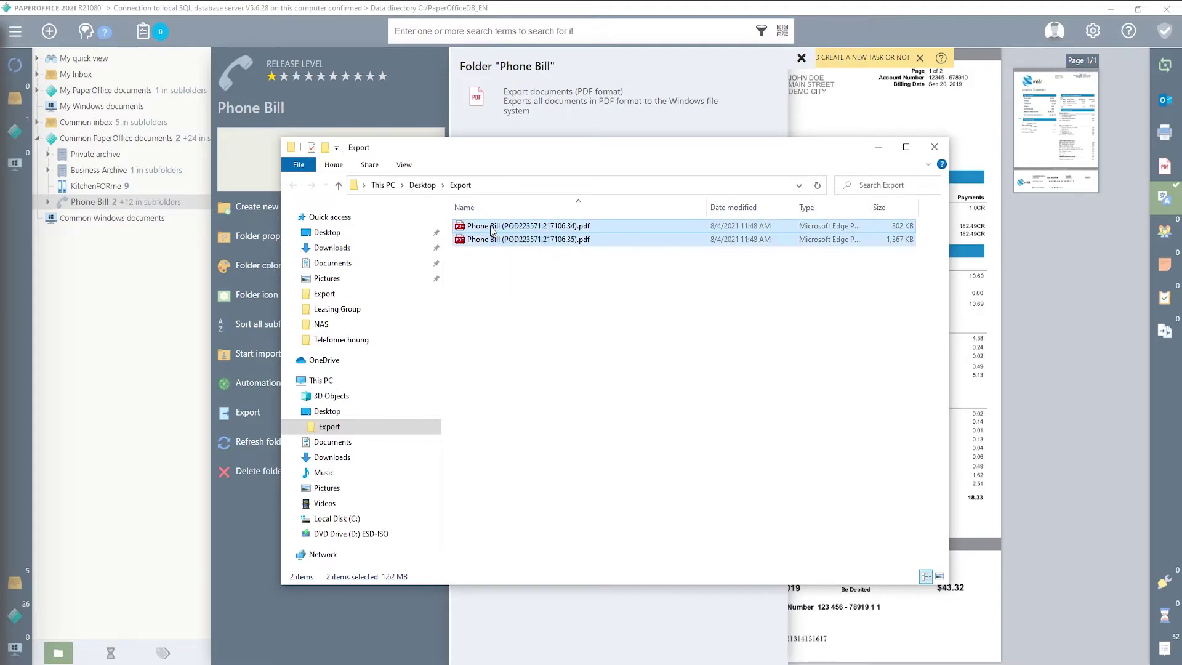
{"action": "key", "text": "Delete"}
{"action": "left_click", "coordinate": [934, 146]}
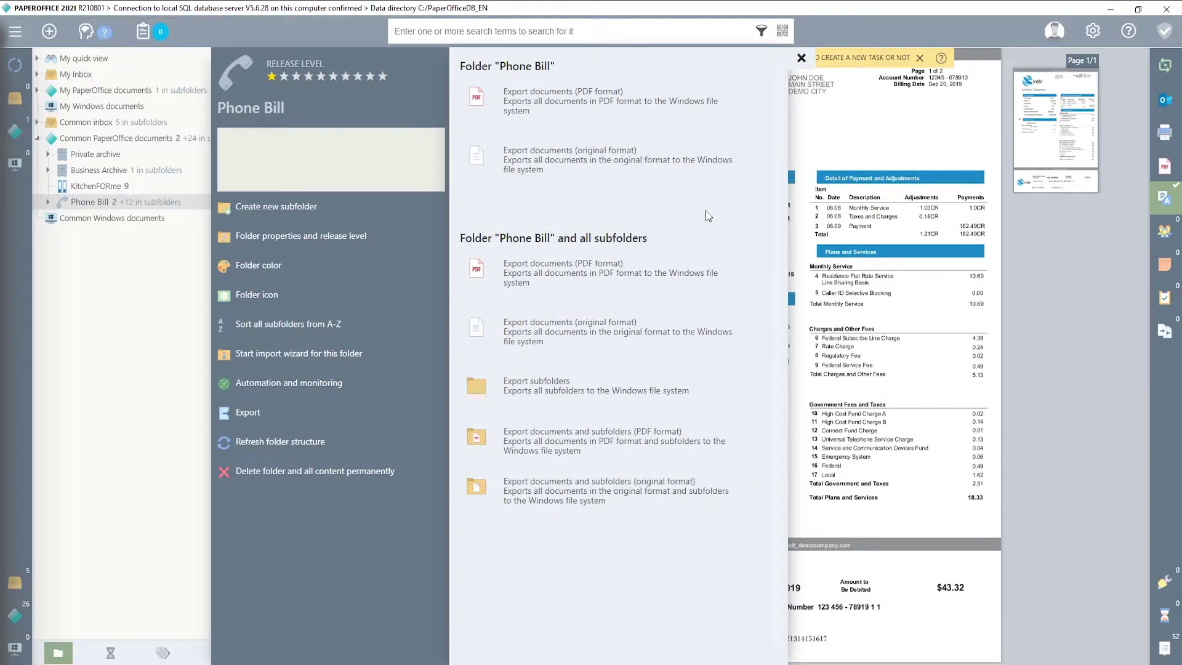
Export all documents of the Phone Bill folder, without subfolders, in their original format to Desktop > Export.
{"action": "left_click", "coordinate": [604, 165]}
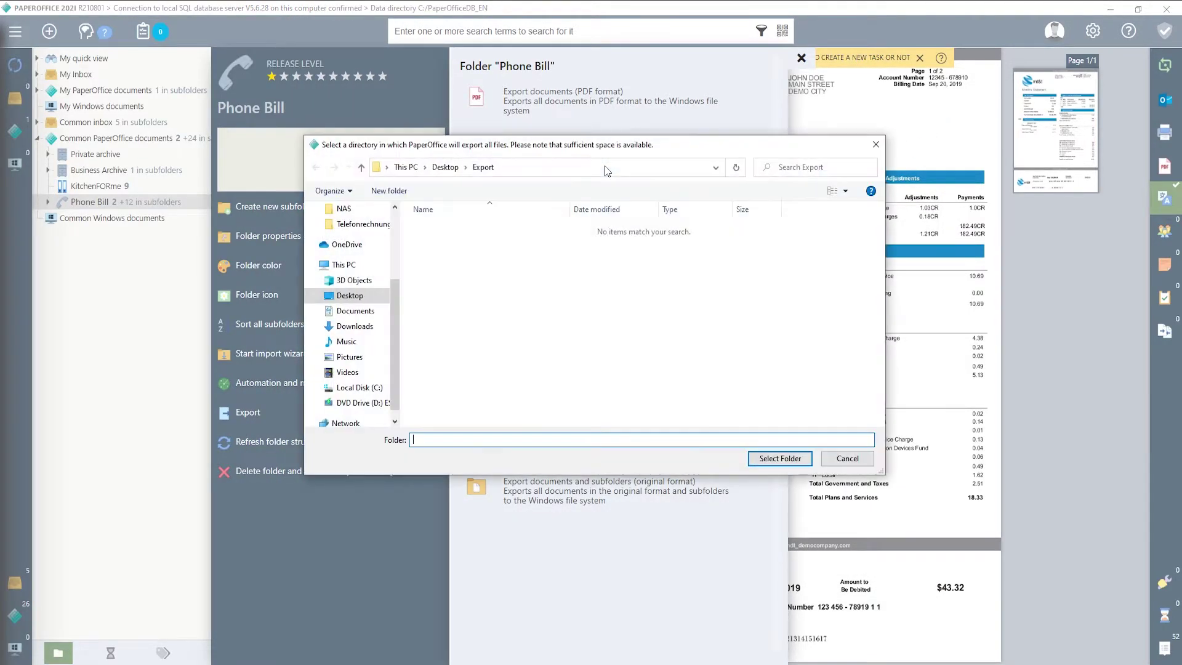
{"action": "left_click", "coordinate": [779, 458]}
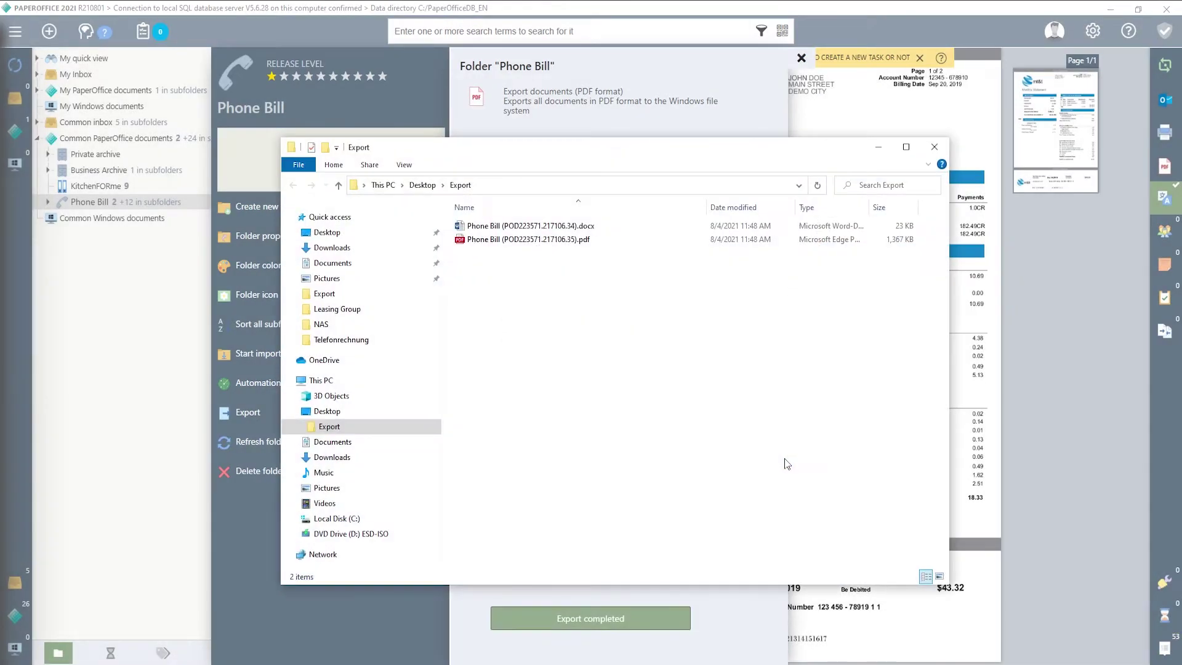
Delete the exported DOCX and PDF files, then close the Export folder window and the export options.
{"action": "left_click_drag", "start_coordinate": [569, 270], "coordinate": [526, 226]}
{"action": "key", "text": "Delete"}
{"action": "left_click", "coordinate": [934, 147]}
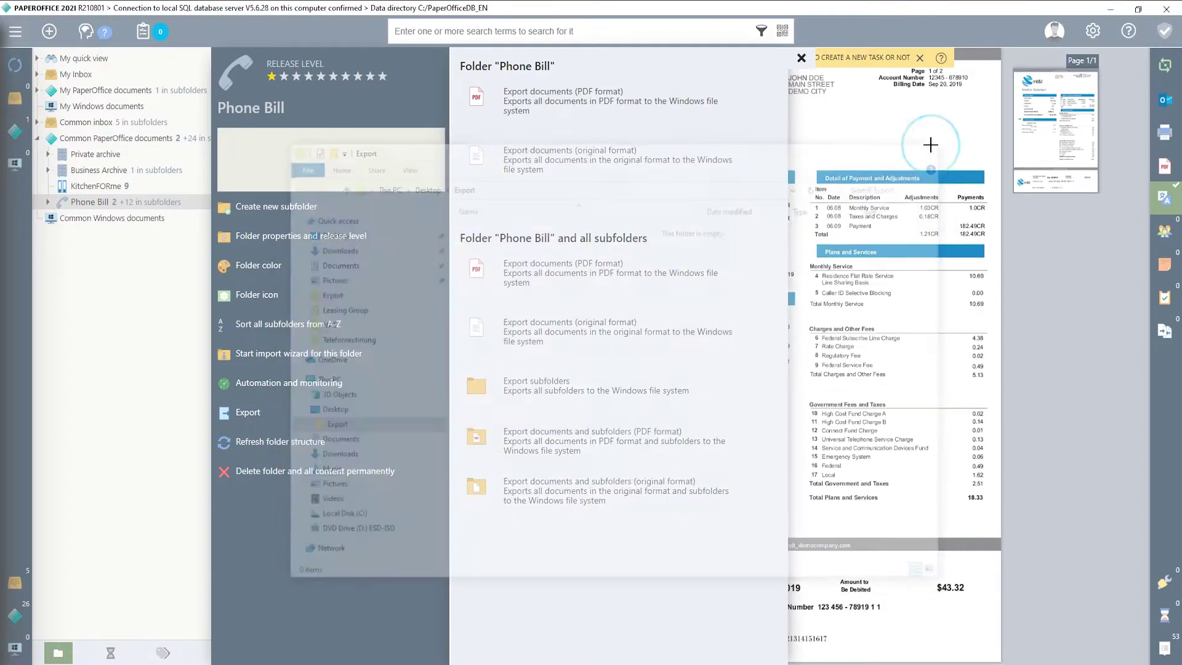
{"action": "left_click", "coordinate": [801, 59]}
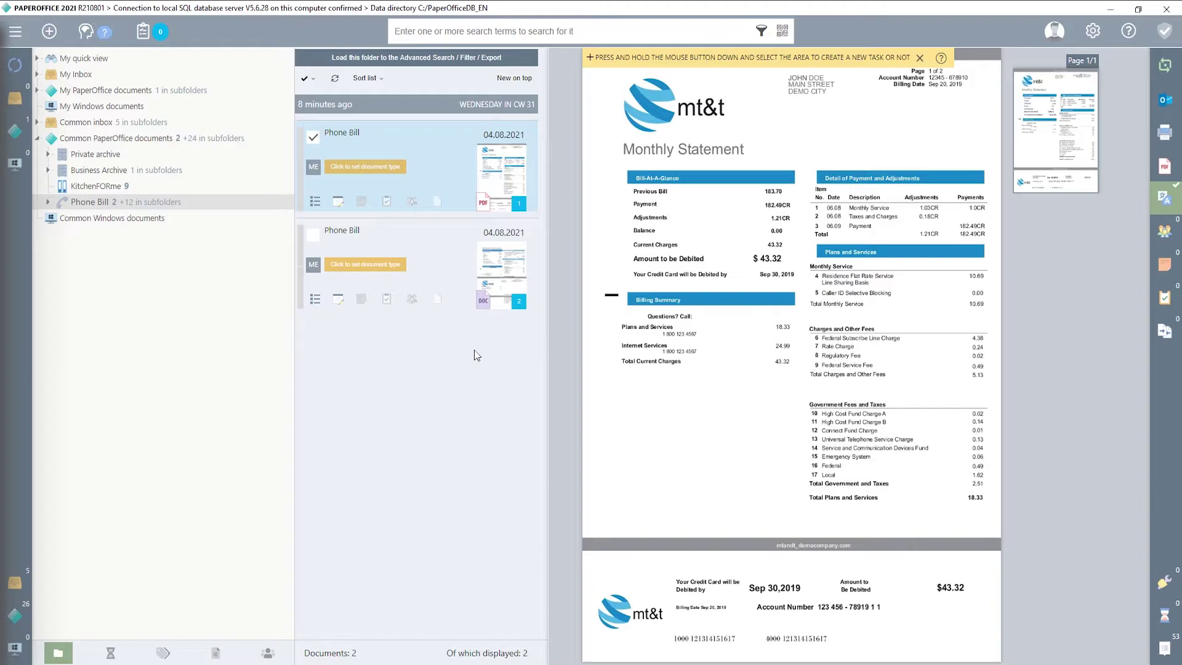
Expand the Phone Bill folder and export the documents of it and all its subfolders in original format to Desktop > Export.
{"action": "left_click", "coordinate": [48, 202]}
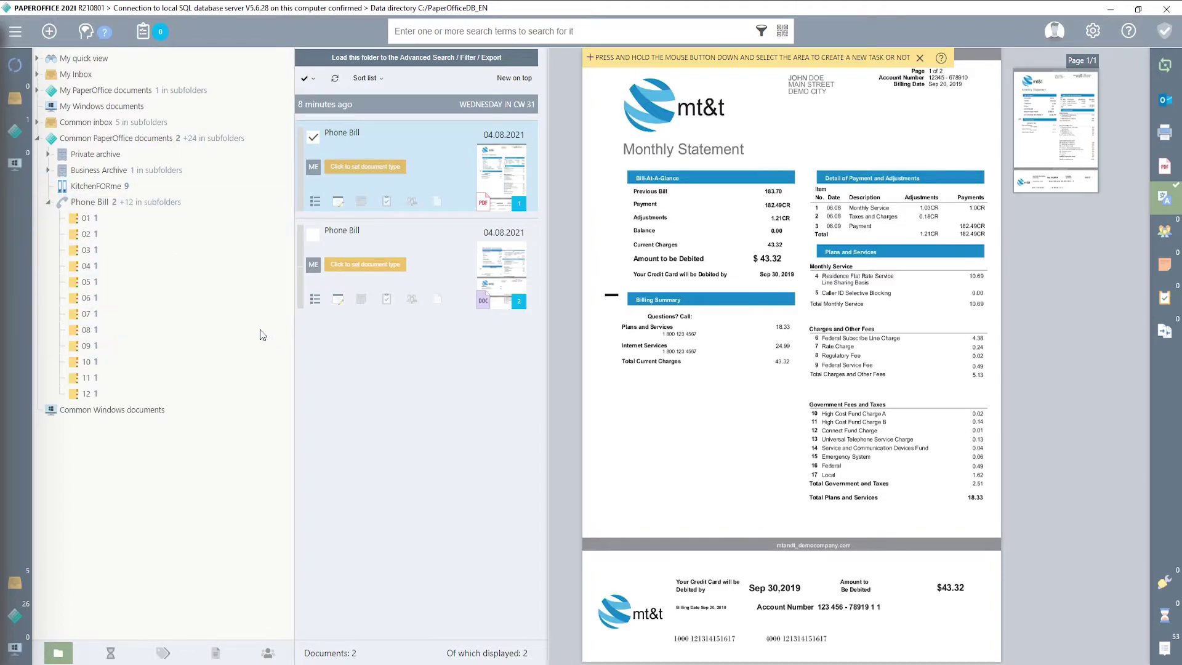
{"action": "right_click", "coordinate": [106, 205]}
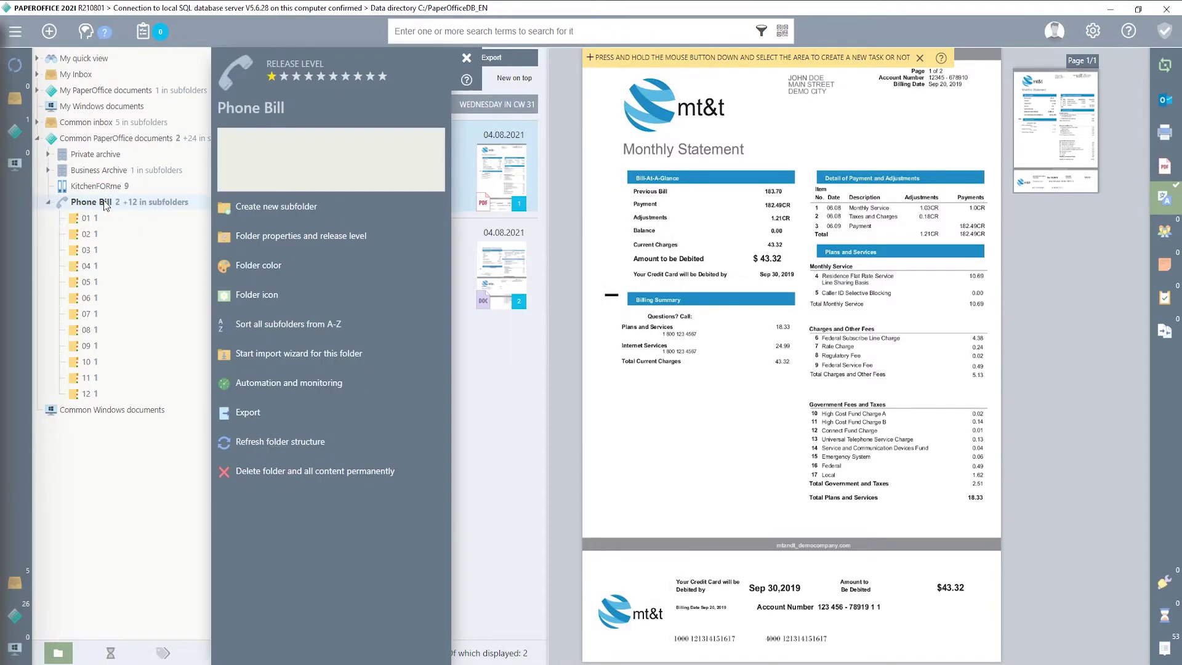
{"action": "left_click", "coordinate": [253, 413]}
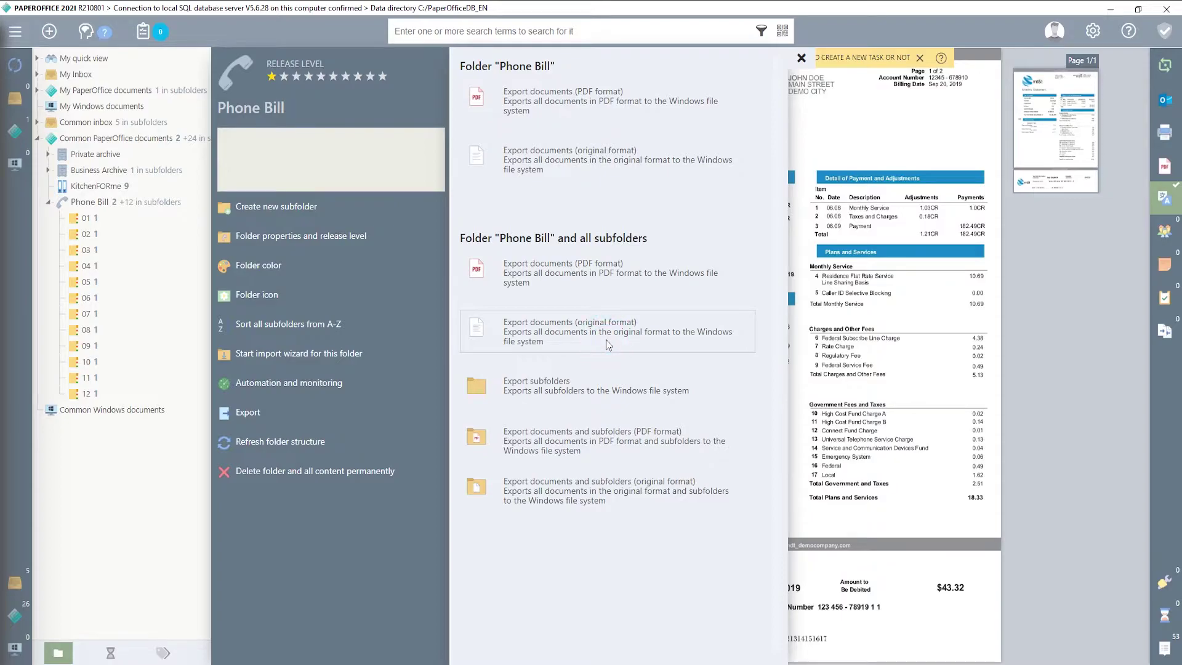
{"action": "left_click", "coordinate": [577, 333]}
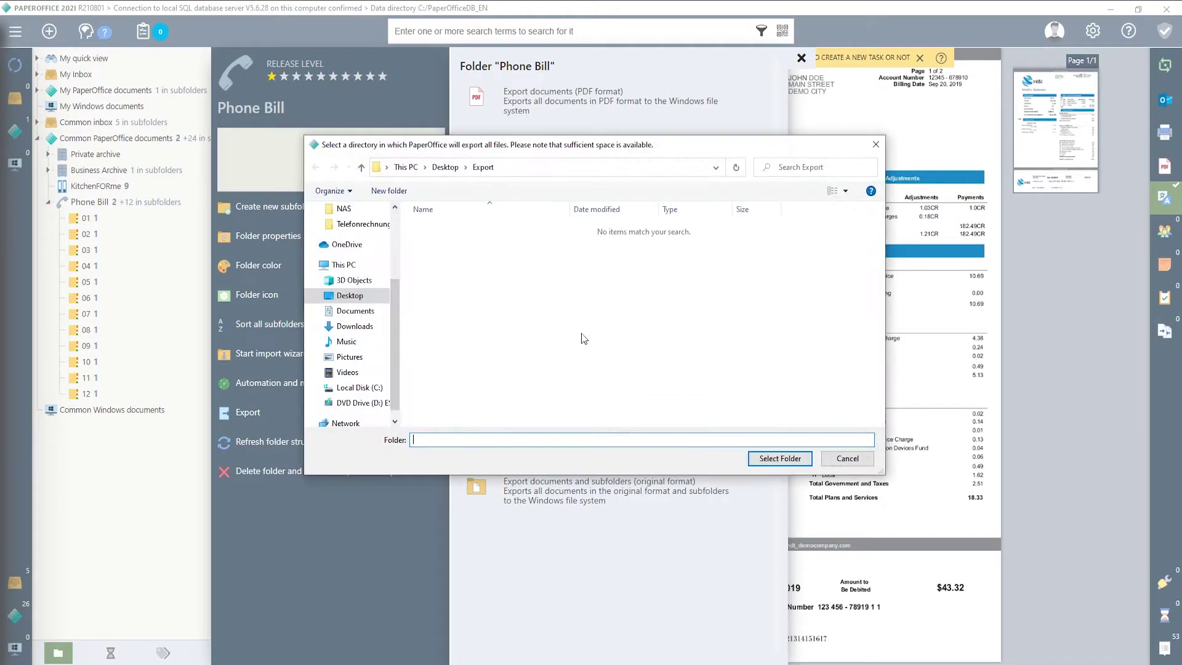
{"action": "left_click", "coordinate": [767, 457]}
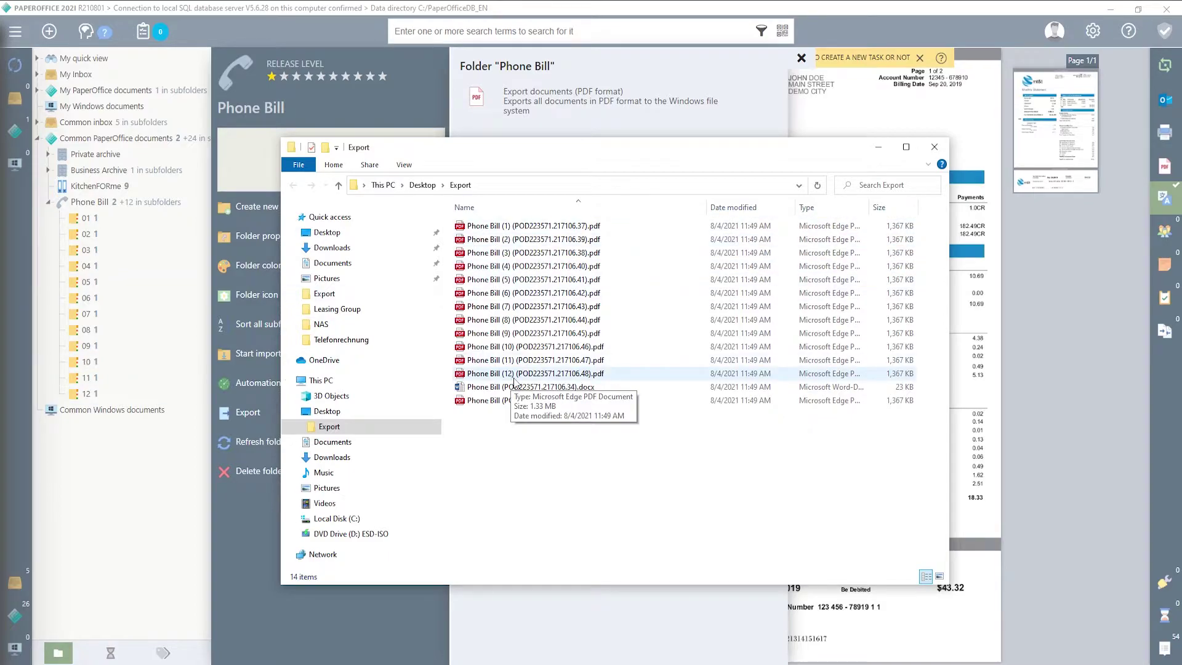
Delete all exported Phone Bill files, including those from the subfolders, and close the Export folder window.
{"action": "left_click_drag", "start_coordinate": [572, 455], "coordinate": [493, 225]}
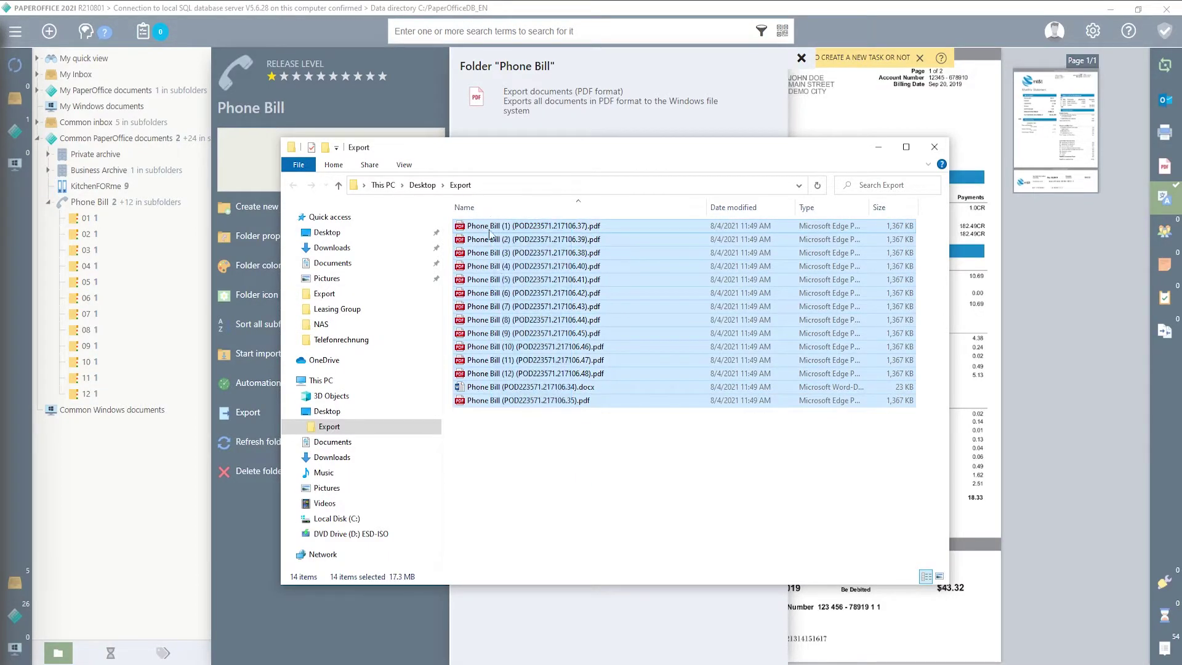
{"action": "key", "text": "Delete"}
{"action": "left_click", "coordinate": [933, 148]}
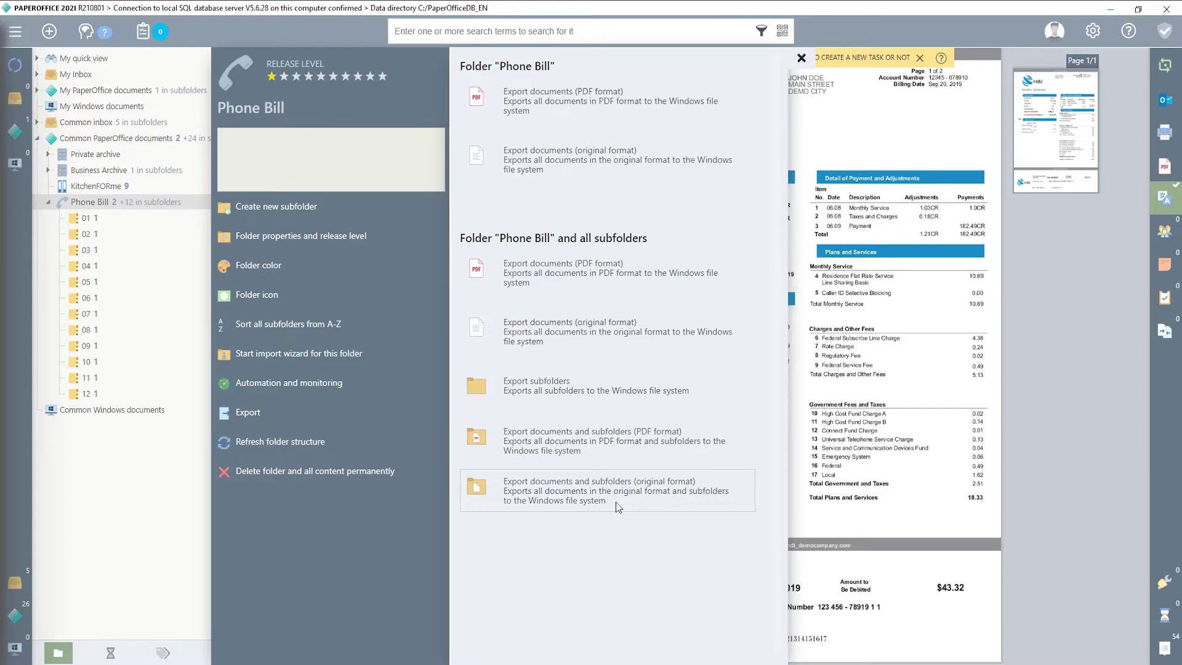
Export the Phone Bill documents and subfolders in original format to Desktop > Export, and check the contents of exported folders 01 and 02.
{"action": "left_click", "coordinate": [578, 493]}
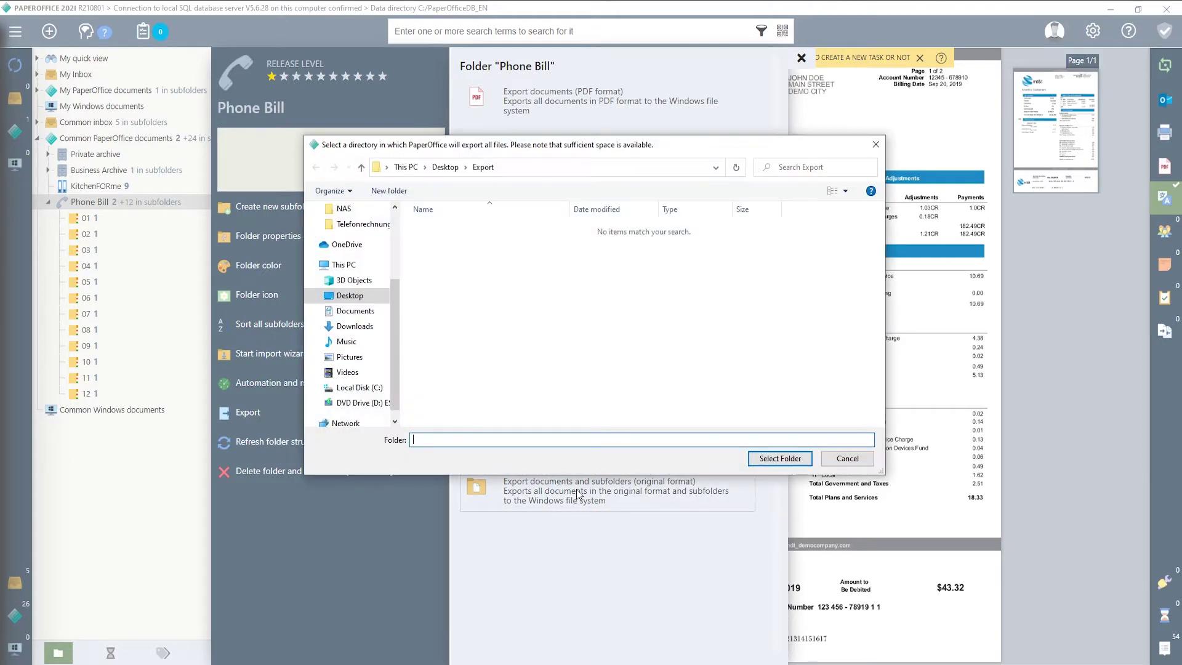
{"action": "left_click", "coordinate": [760, 459]}
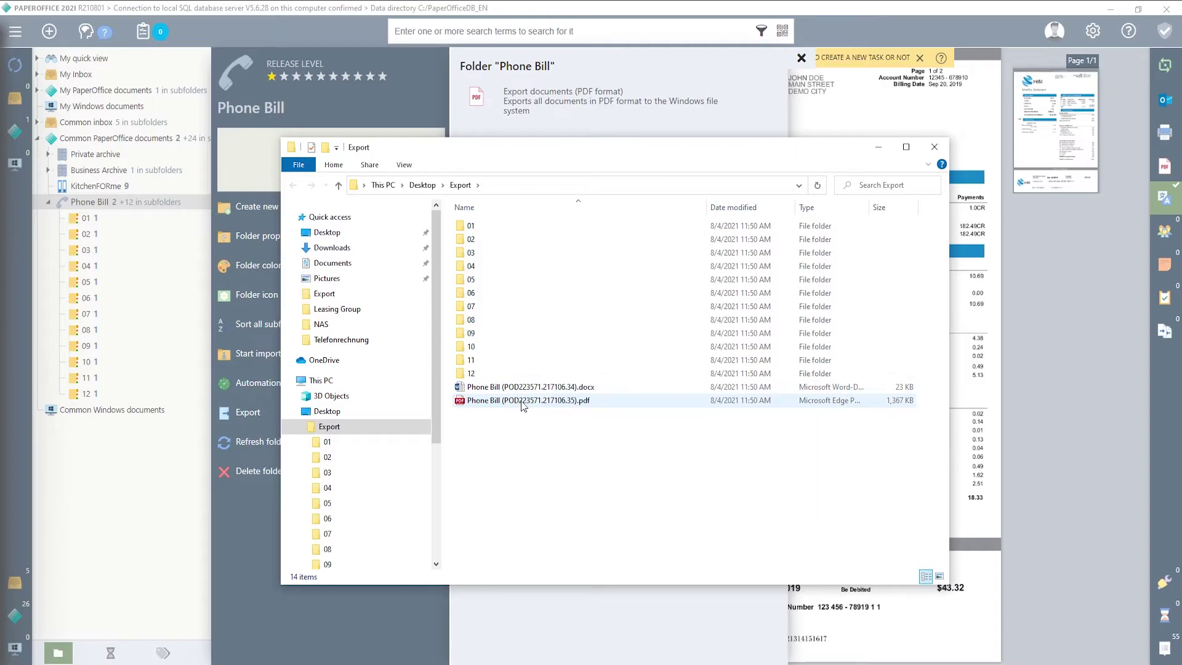
{"action": "double_click", "coordinate": [470, 226]}
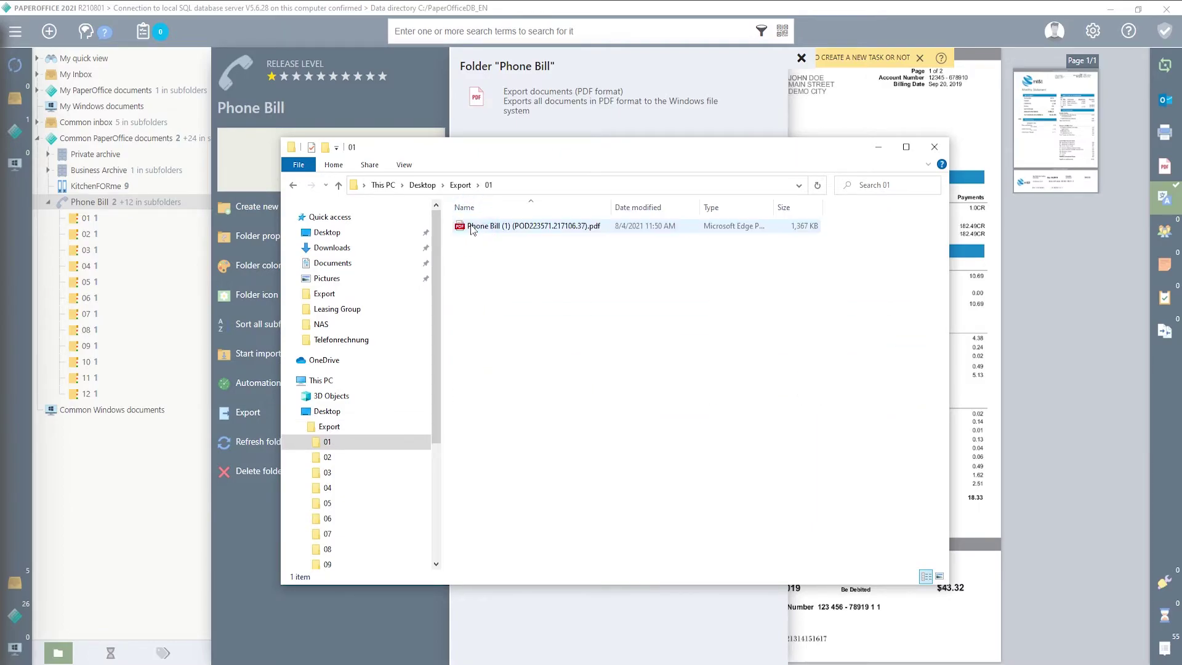
{"action": "key", "text": "BackSpace"}
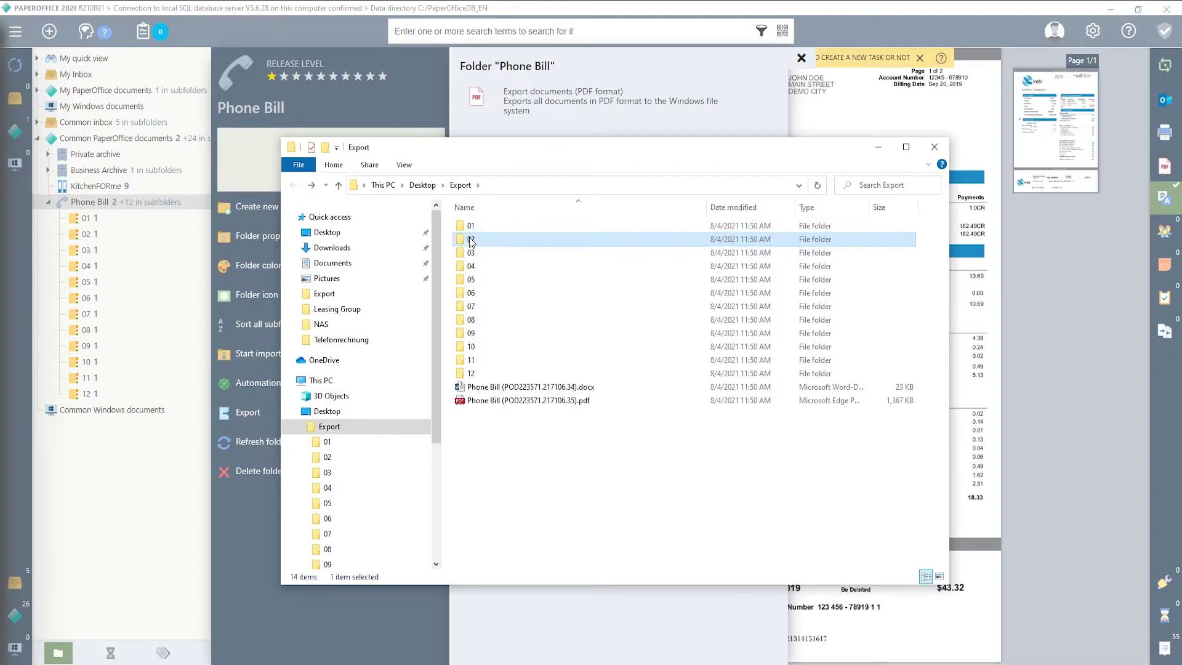
{"action": "double_click", "coordinate": [471, 240]}
{"action": "key", "text": "BackSpace"}
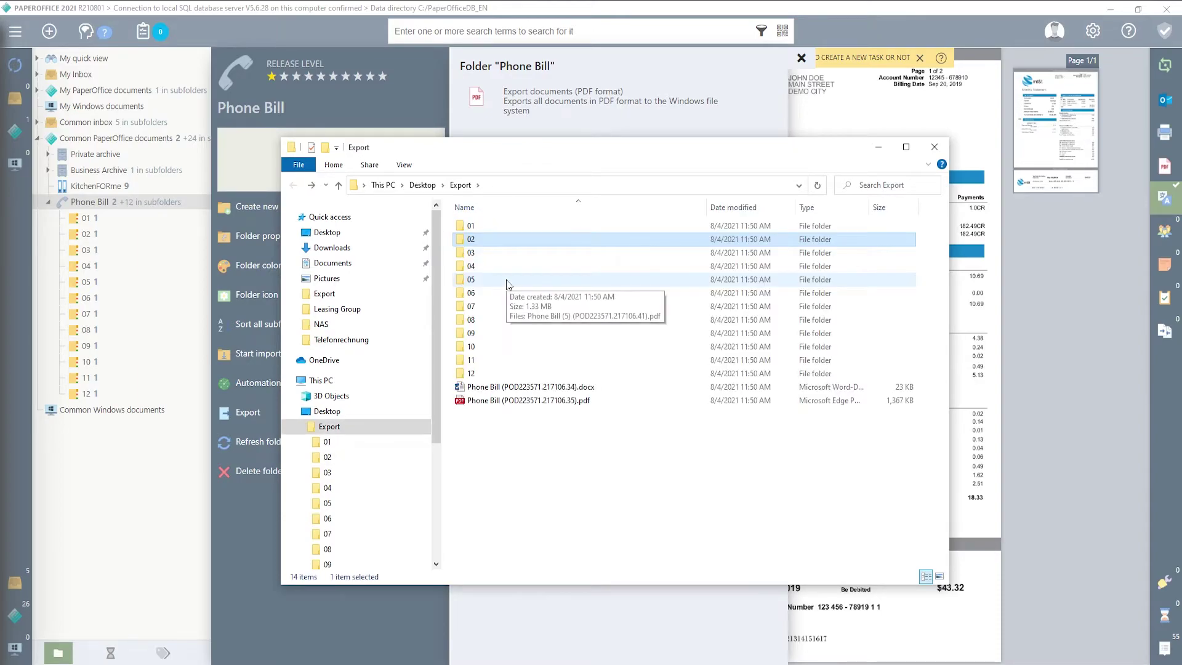
Delete all exported subfolders and files from the Export folder, then close its window and the export options.
{"action": "left_click_drag", "start_coordinate": [557, 457], "coordinate": [465, 227]}
{"action": "key", "text": "Delete"}
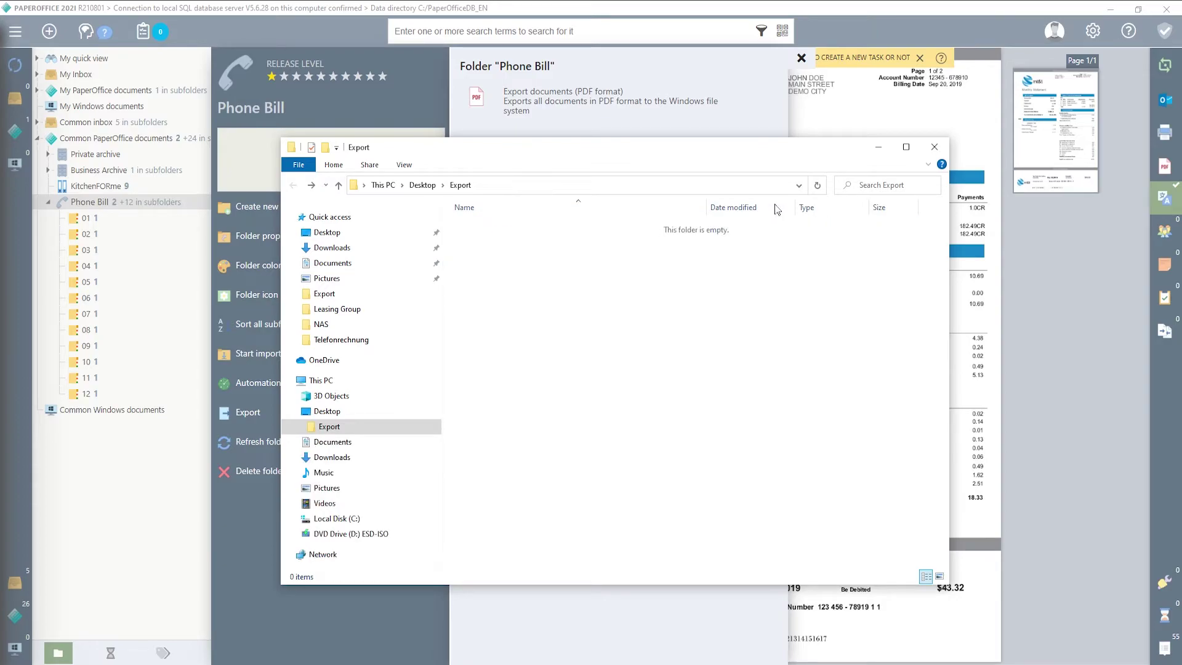
{"action": "left_click", "coordinate": [934, 149]}
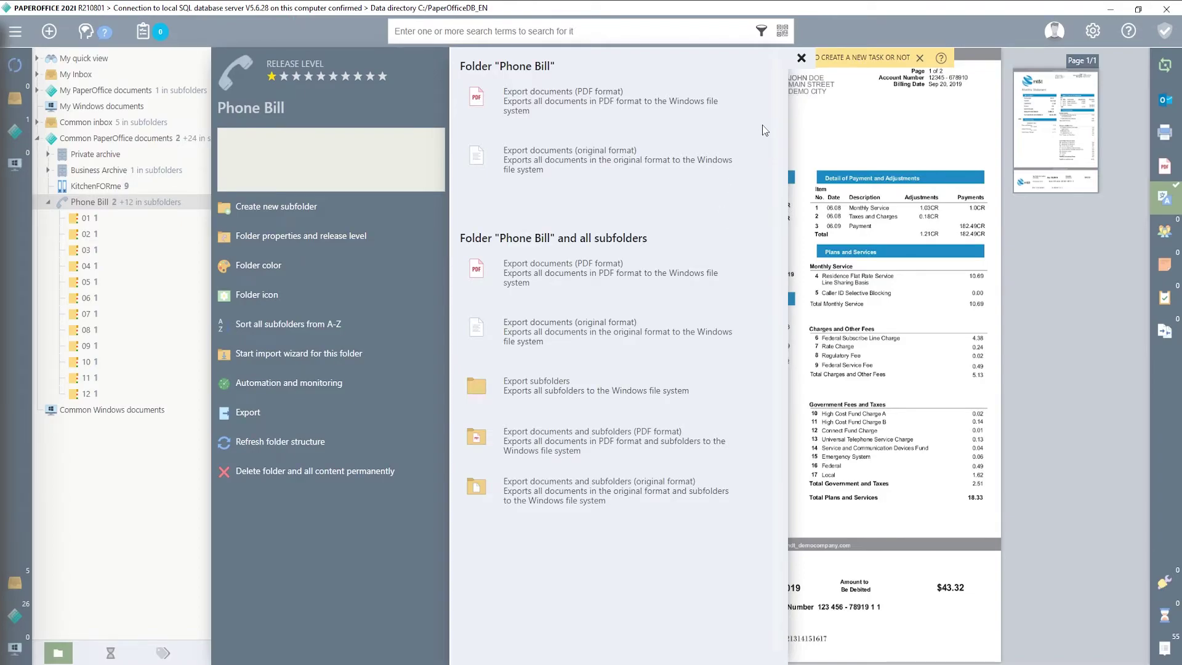
{"action": "left_click", "coordinate": [801, 57]}
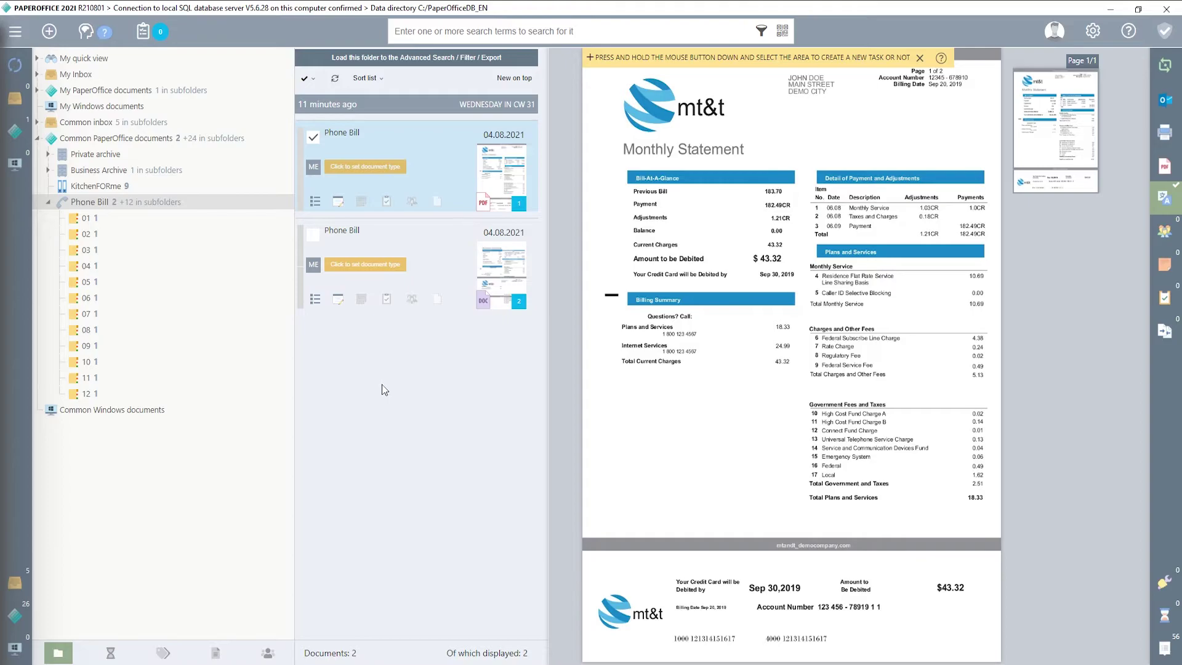
Run the mass export of the entire folder structure and documents from the database, backup and export settings to Desktop > Export.
{"action": "left_click", "coordinate": [1093, 31]}
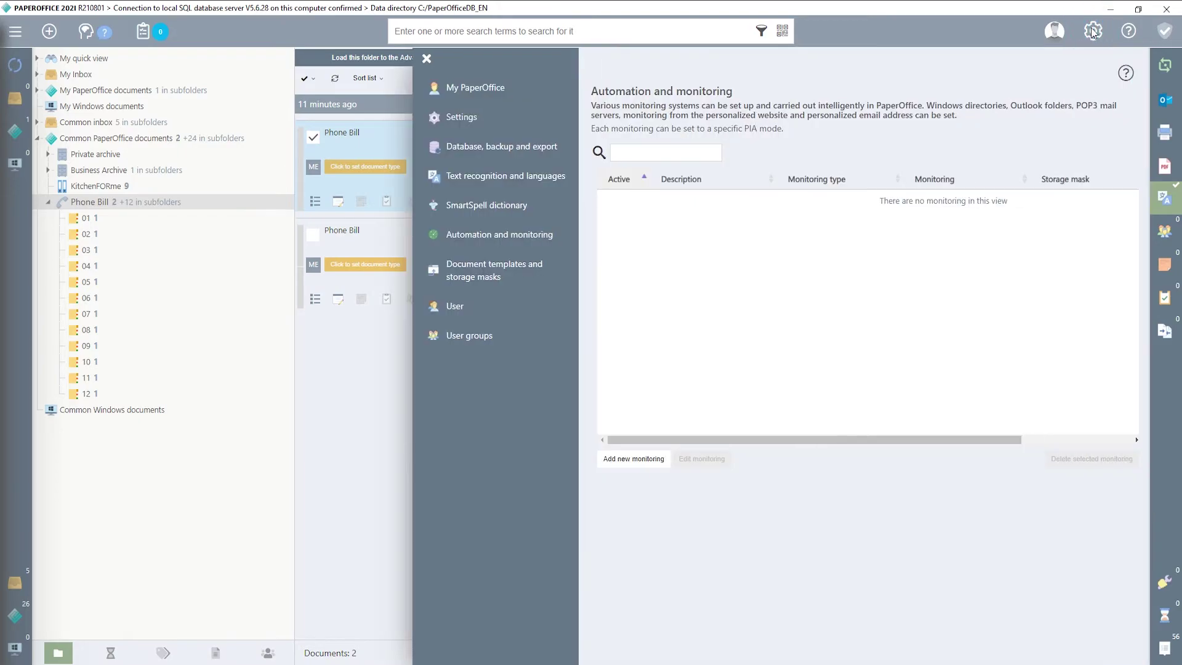
{"action": "left_click", "coordinate": [465, 148]}
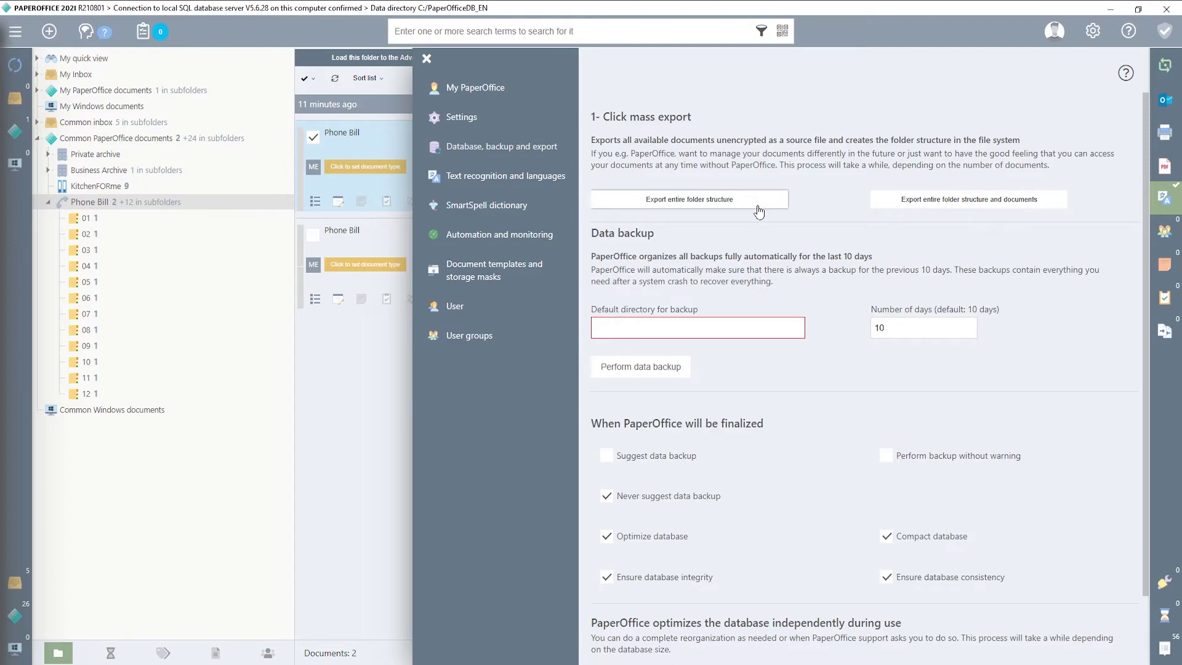
{"action": "left_click", "coordinate": [976, 210]}
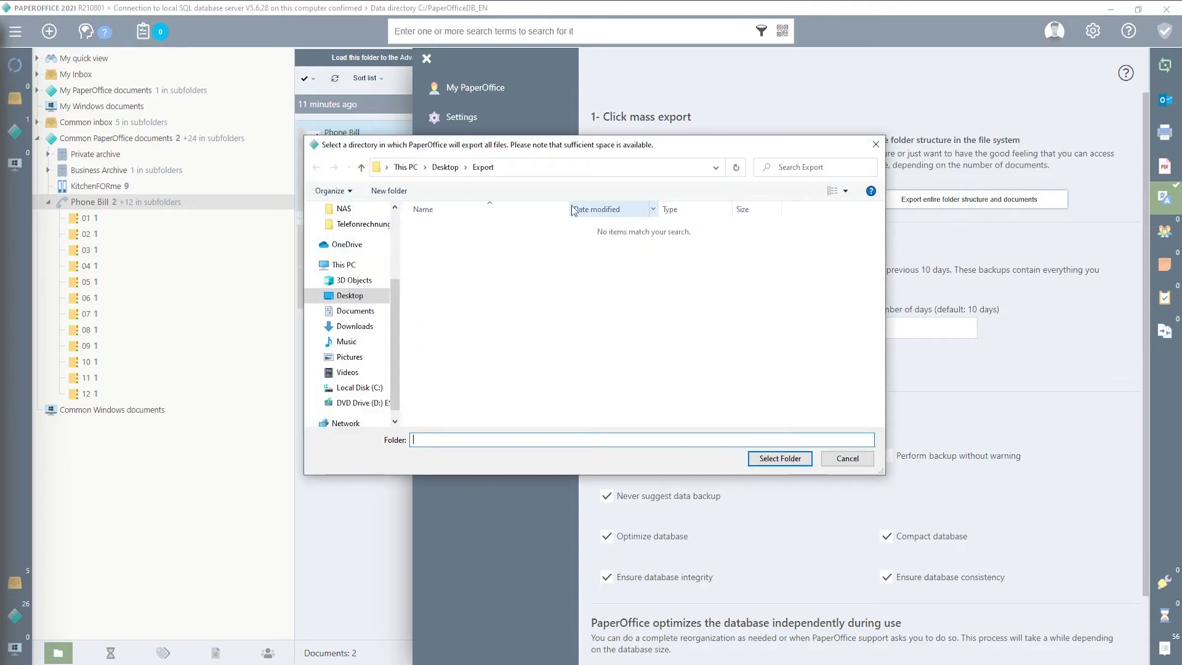
{"action": "left_click", "coordinate": [777, 458]}
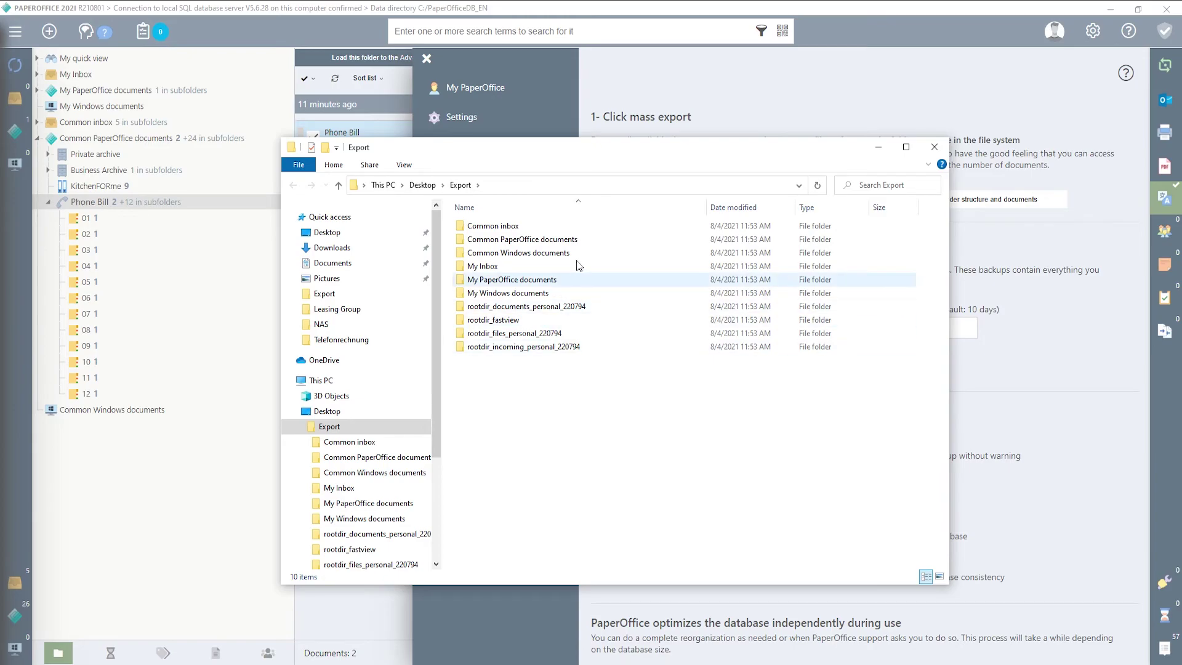
Examine the exported Common PaperOffice documents > Phone Bill folder, including the contents of its subfolders 01 and 02.
{"action": "double_click", "coordinate": [551, 239]}
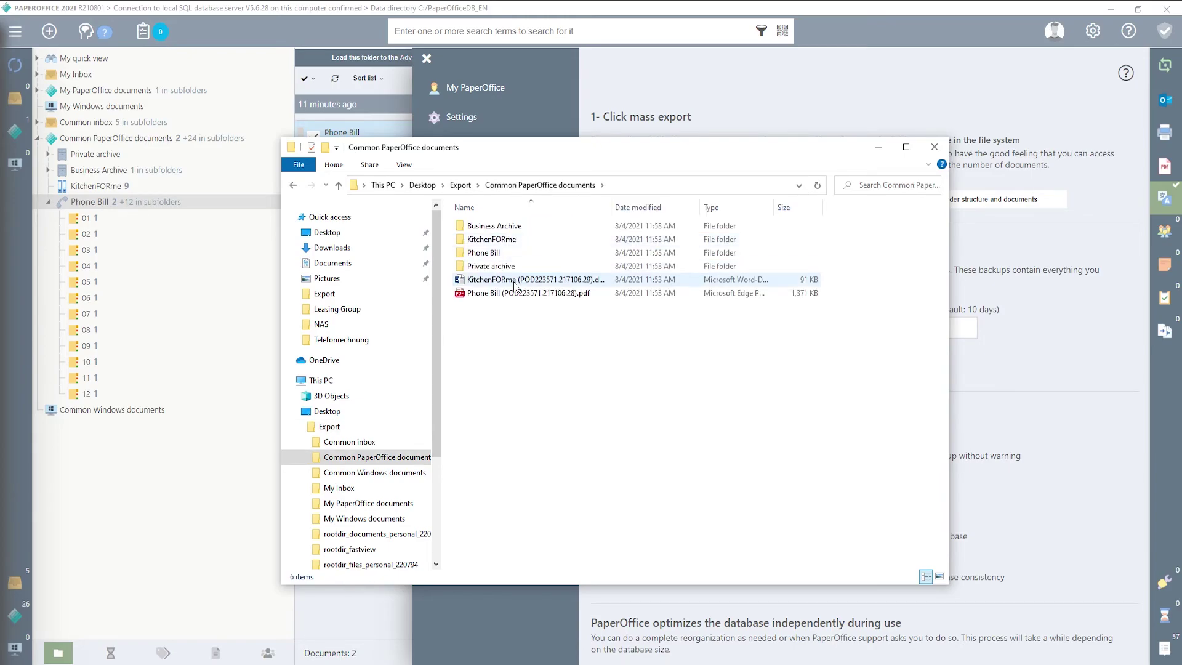
{"action": "double_click", "coordinate": [494, 255]}
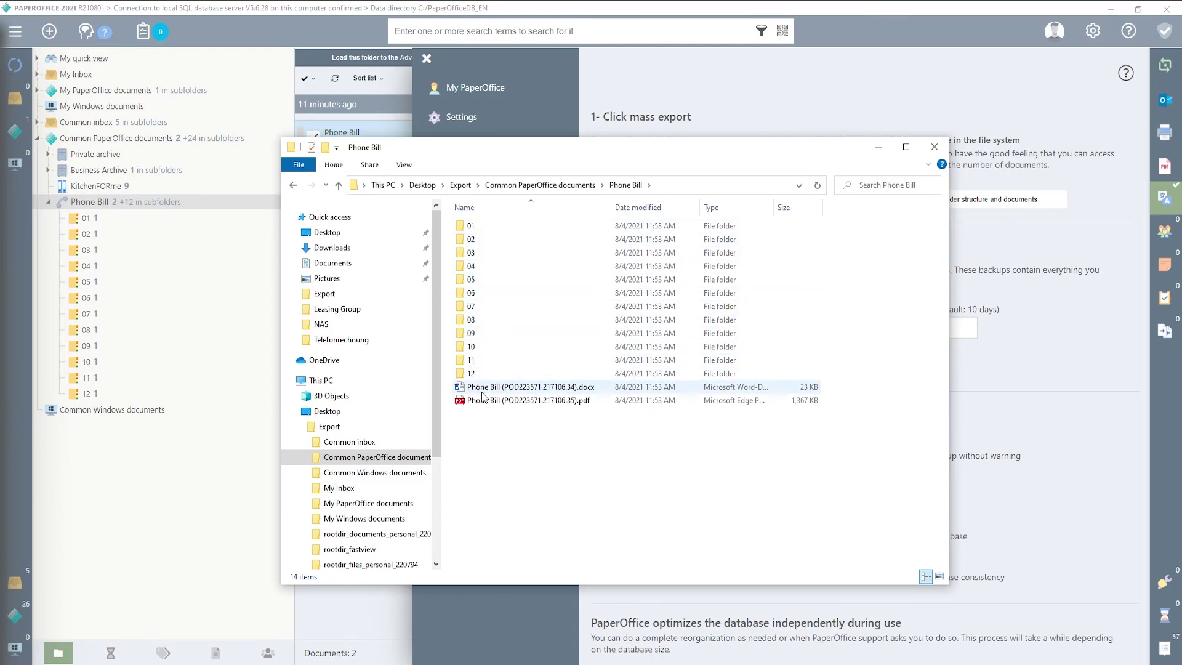
{"action": "left_click", "coordinate": [471, 228]}
{"action": "double_click", "coordinate": [471, 228]}
{"action": "key", "text": "alt+Left"}
{"action": "double_click", "coordinate": [472, 240]}
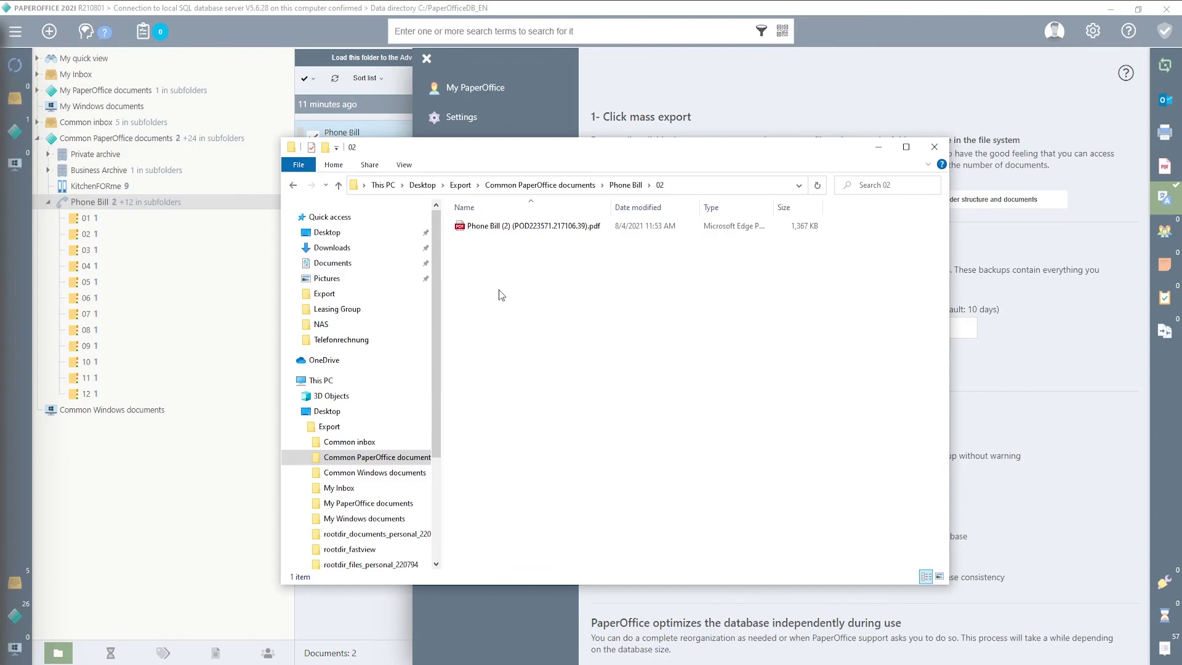
Return to the top level of the Export folder, then close its window and the database, backup and export settings.
{"action": "key", "text": "alt+Left"}
{"action": "key", "text": "alt+Left"}
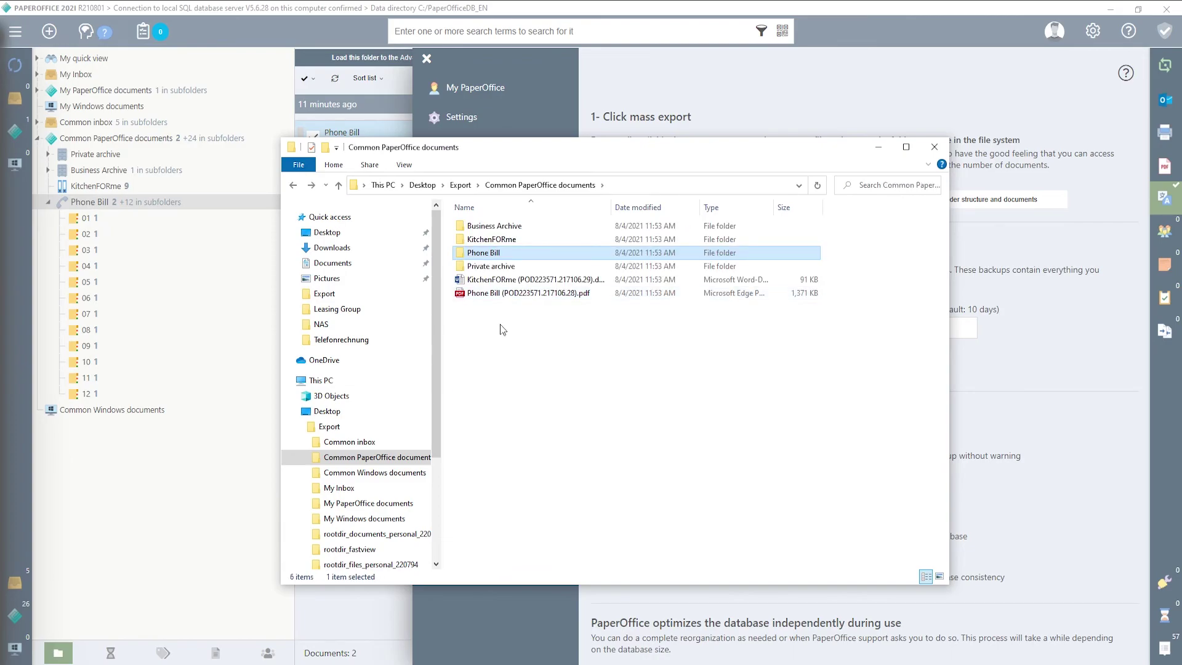
{"action": "key", "text": "alt+Left"}
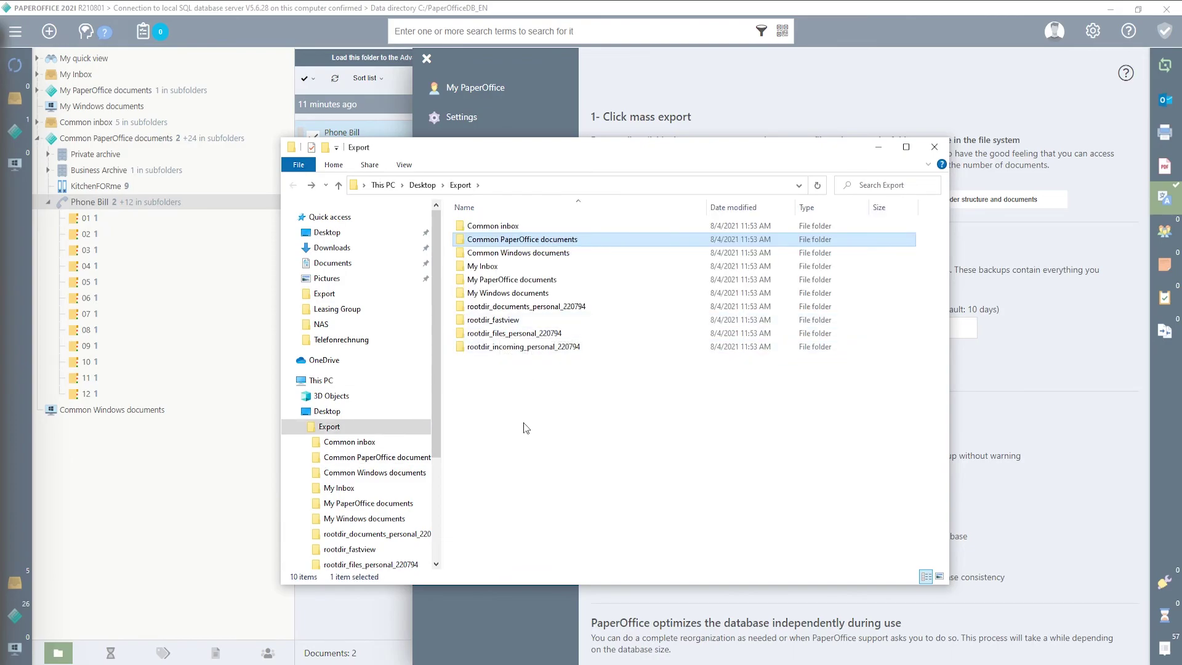
{"action": "left_click", "coordinate": [934, 147]}
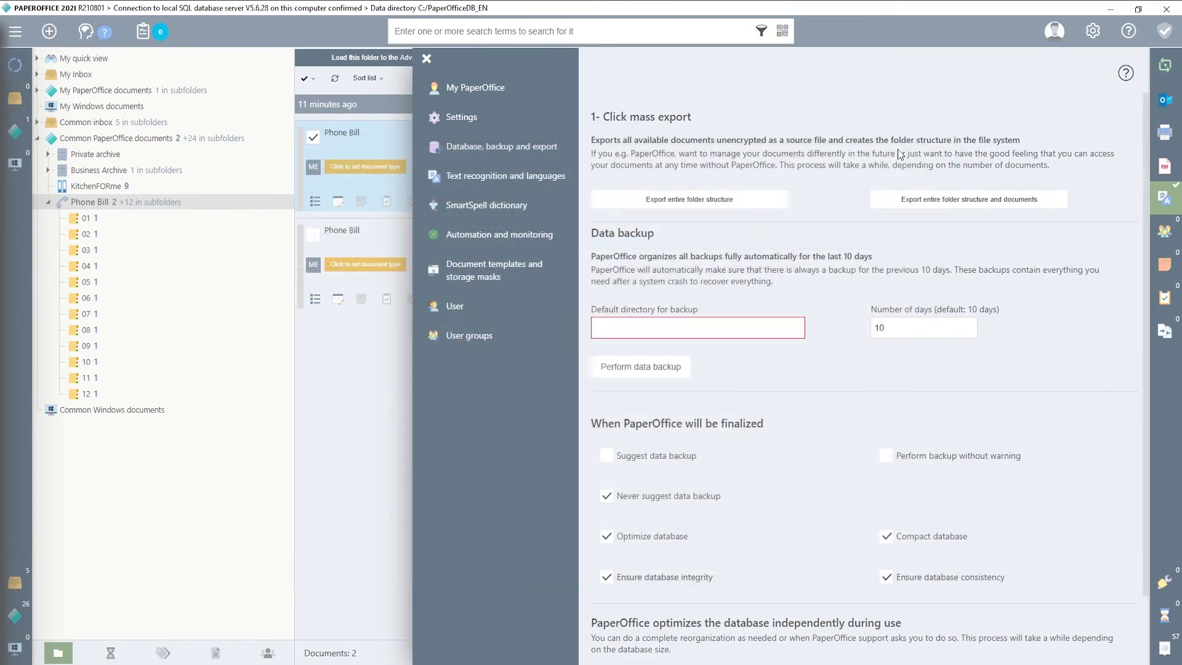
{"action": "left_click", "coordinate": [426, 58]}
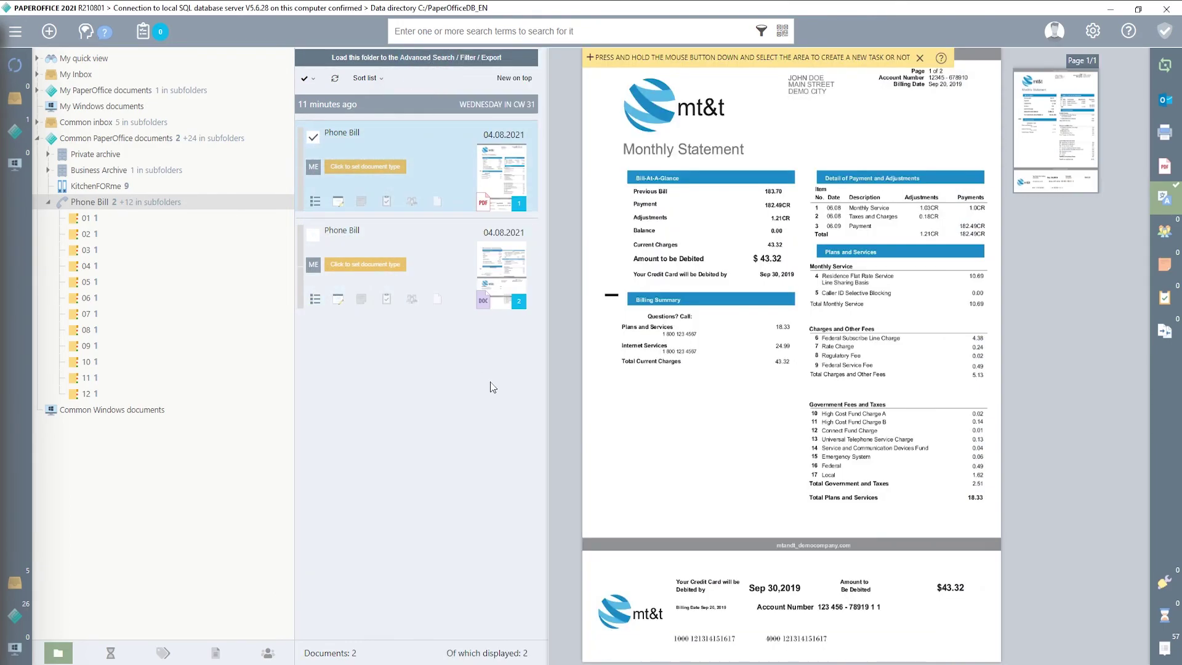